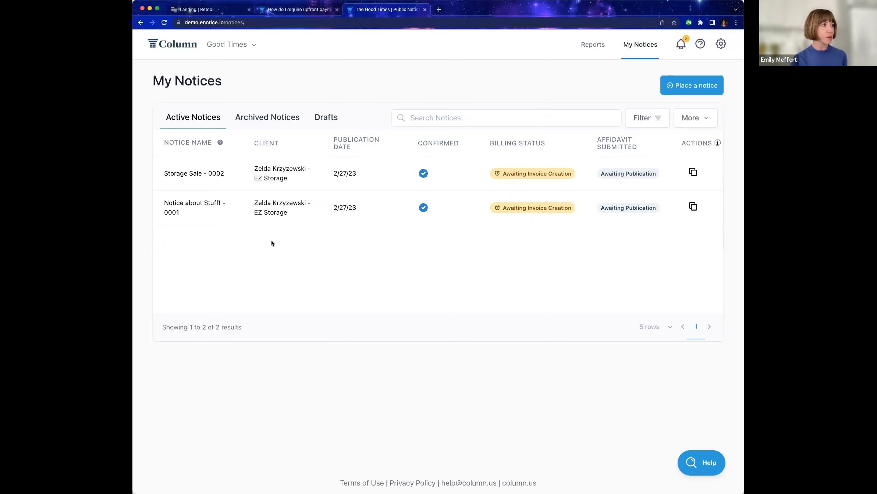
Step: Look through the archived notices and the drafts, and open the personal account settings
{"action": "left_click", "coordinate": [268, 118]}
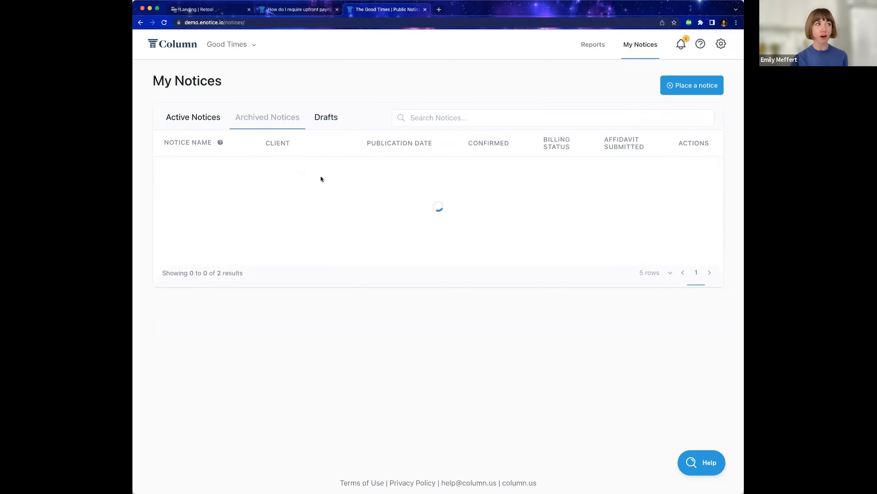
{"action": "left_click", "coordinate": [326, 117]}
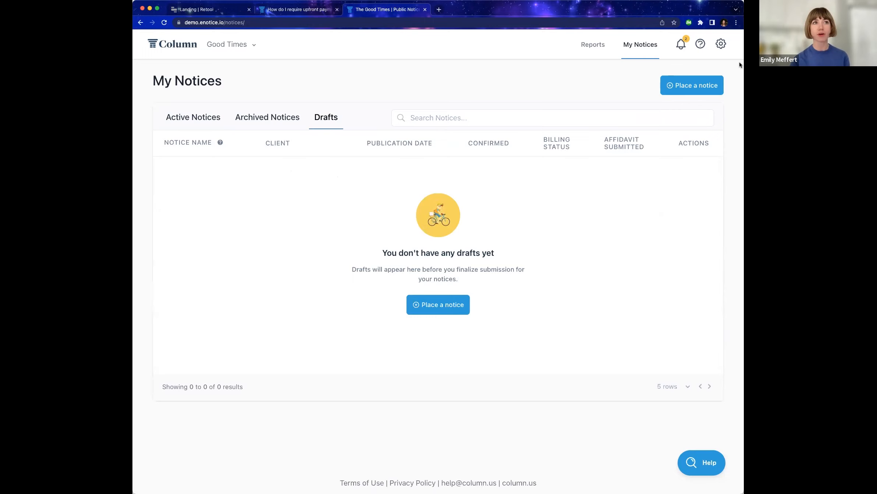
{"action": "left_click", "coordinate": [723, 47]}
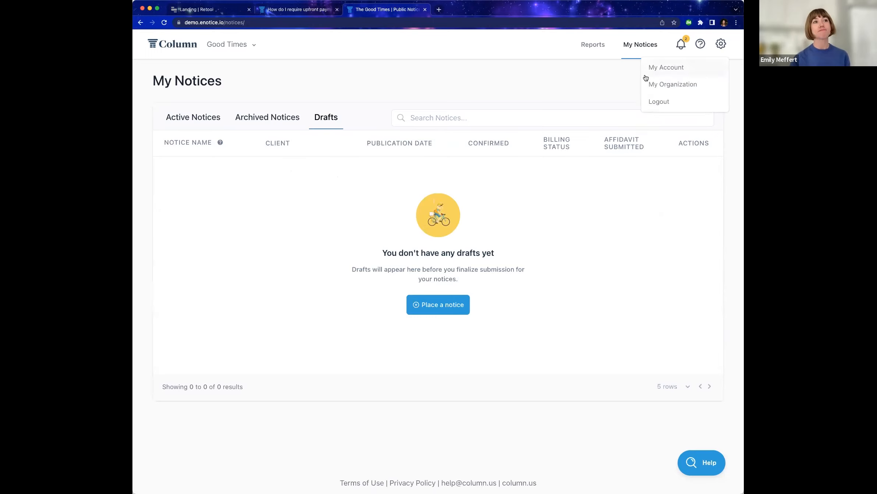
{"action": "left_click", "coordinate": [670, 67]}
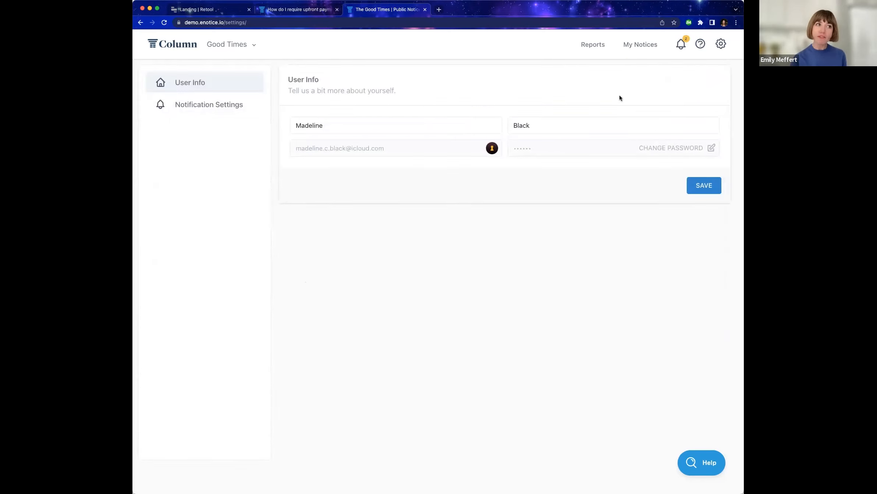
Step: Review the organization's settings for newspaper info, advertising deadlines, members and affidavits
{"action": "left_click", "coordinate": [720, 48]}
{"action": "left_click", "coordinate": [654, 85]}
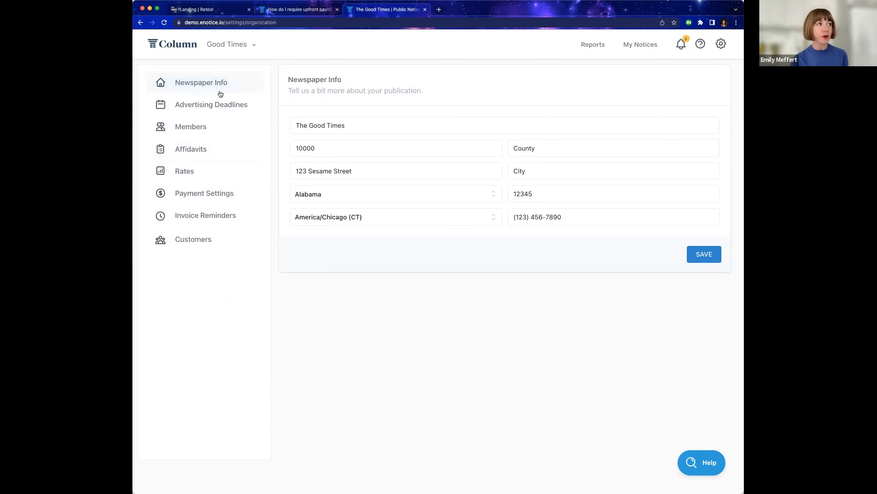
{"action": "left_click", "coordinate": [207, 107]}
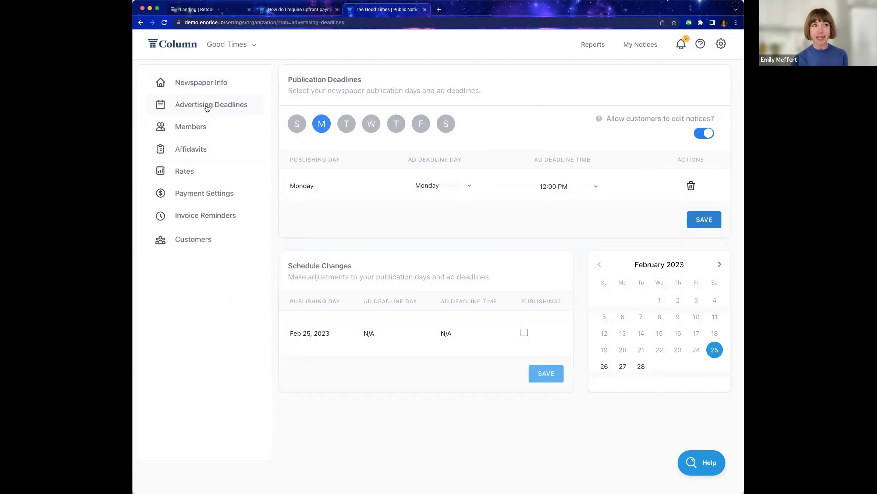
{"action": "left_click", "coordinate": [196, 130]}
{"action": "left_click", "coordinate": [191, 154]}
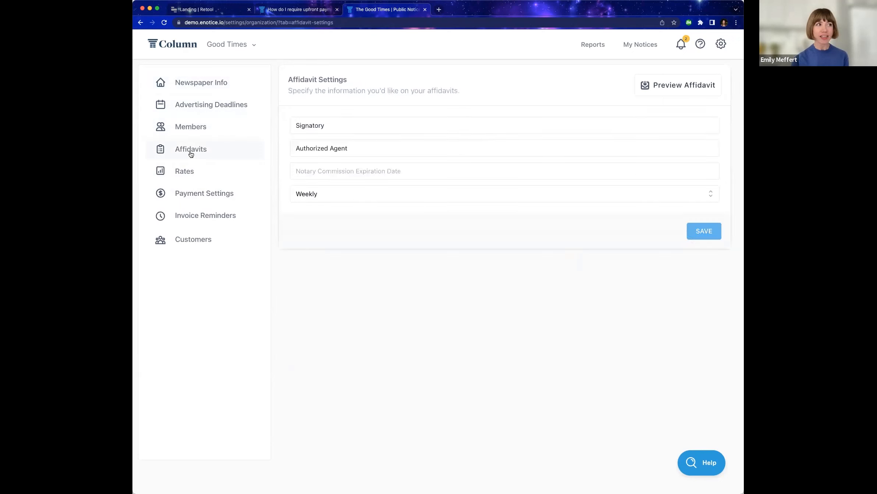
Step: Open the organization's rate settings and compare the liner rates with the display rates
{"action": "left_click", "coordinate": [183, 173]}
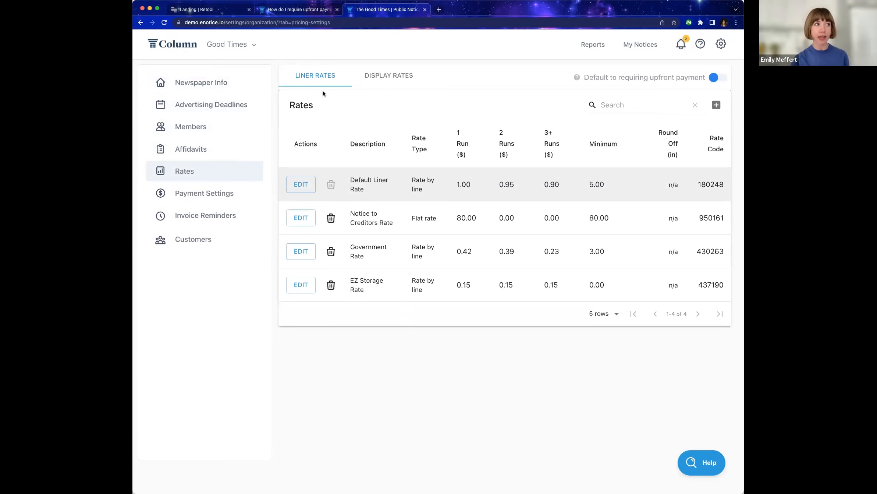
{"action": "left_click", "coordinate": [387, 79]}
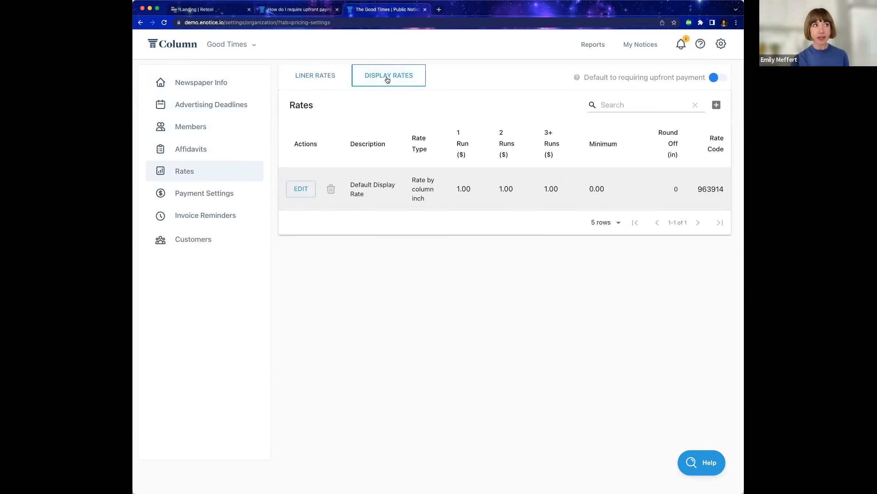
{"action": "left_click", "coordinate": [325, 73]}
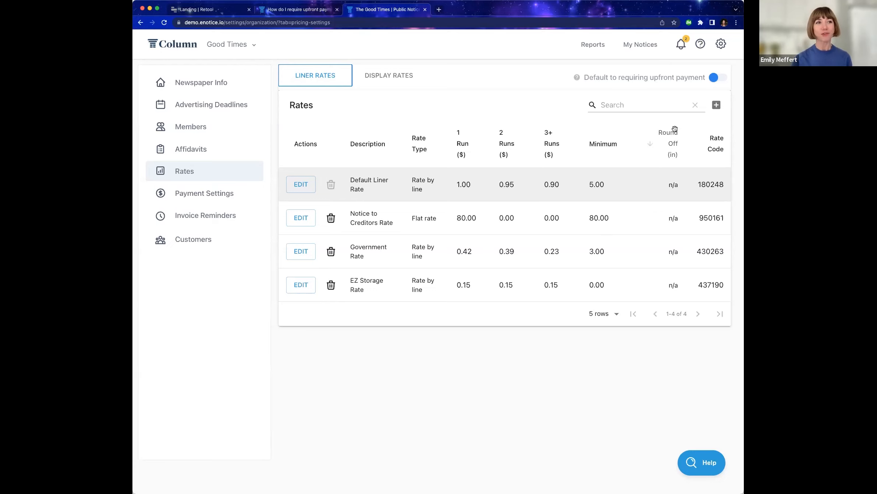
{"action": "left_click", "coordinate": [389, 75]}
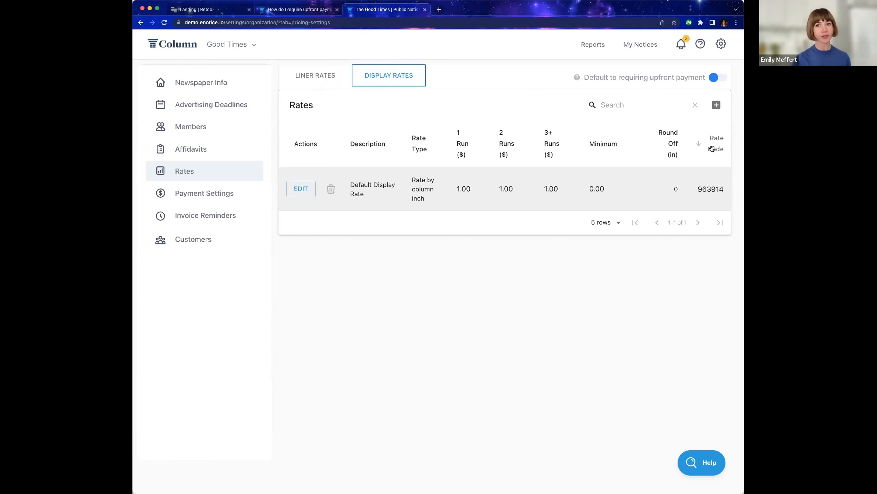
{"action": "left_click", "coordinate": [320, 74]}
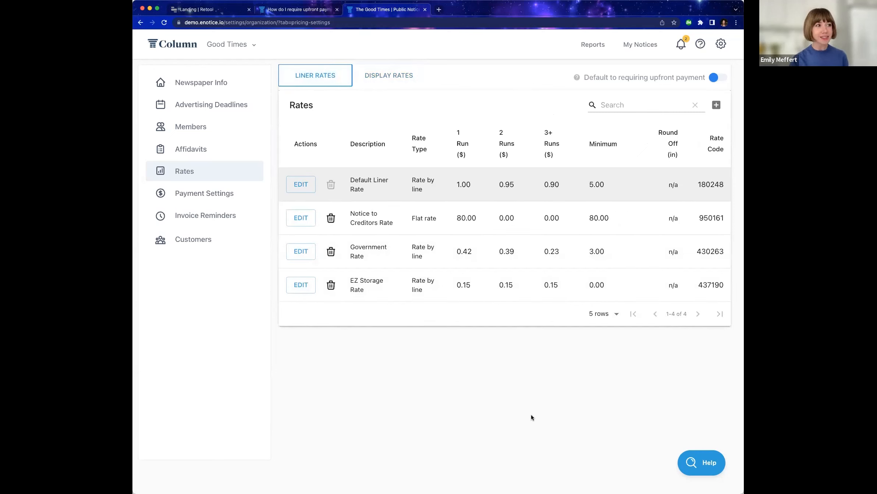
Step: Open the Notice to Creditors liner rate for editing and look through the available rate types, keeping Flat rate
{"action": "left_click", "coordinate": [301, 220]}
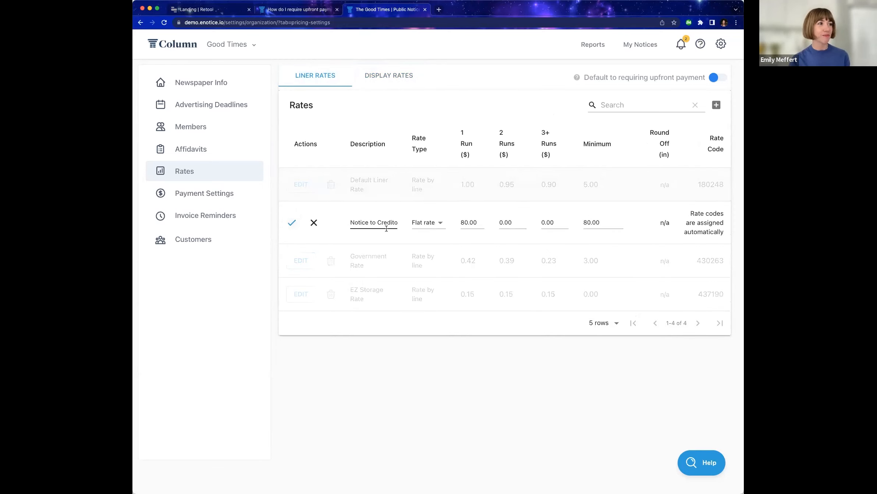
{"action": "left_click", "coordinate": [360, 222]}
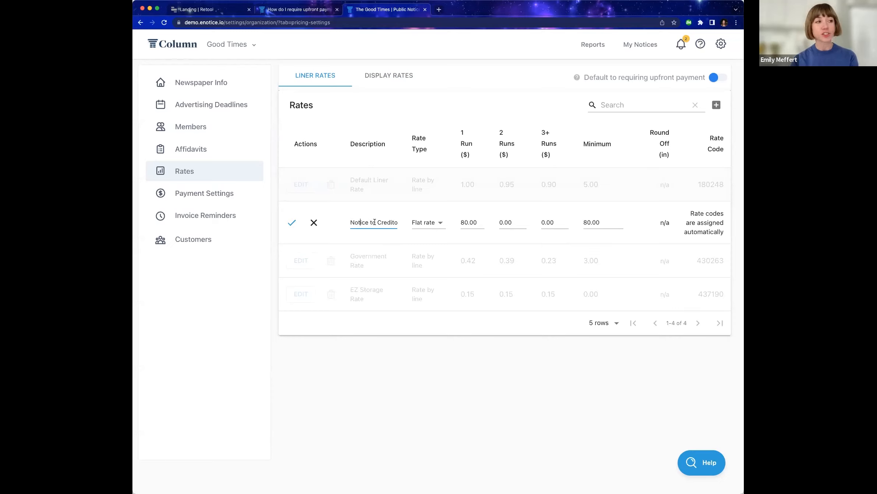
{"action": "left_click", "coordinate": [425, 225]}
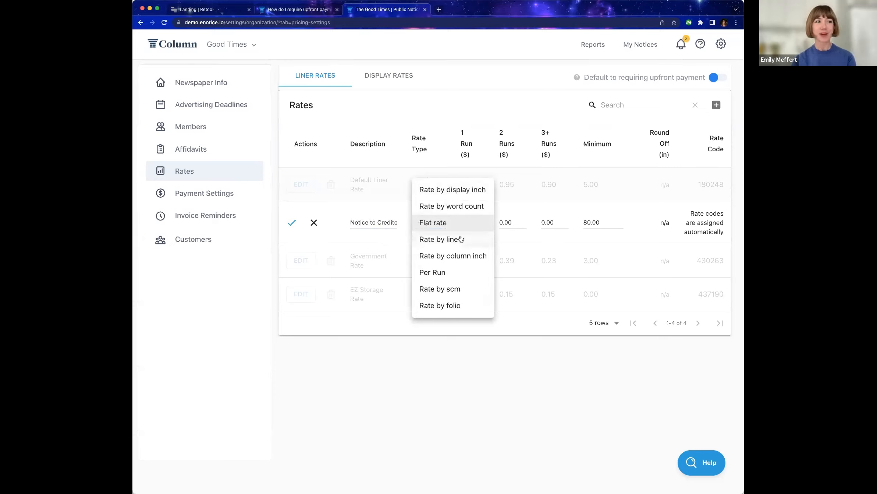
{"action": "left_click", "coordinate": [500, 238]}
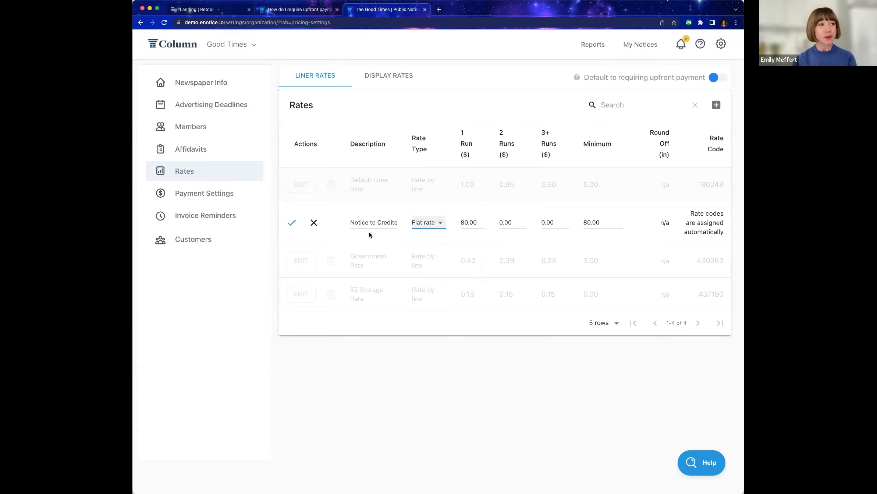
Step: Set the Notice to Creditors rate to 85.00 for one run and its minimum to 85.00, and save it
{"action": "left_click", "coordinate": [466, 223]}
{"action": "key", "text": "BackSpace"}
{"action": "type", "text": "5"}
{"action": "left_click", "coordinate": [603, 224]}
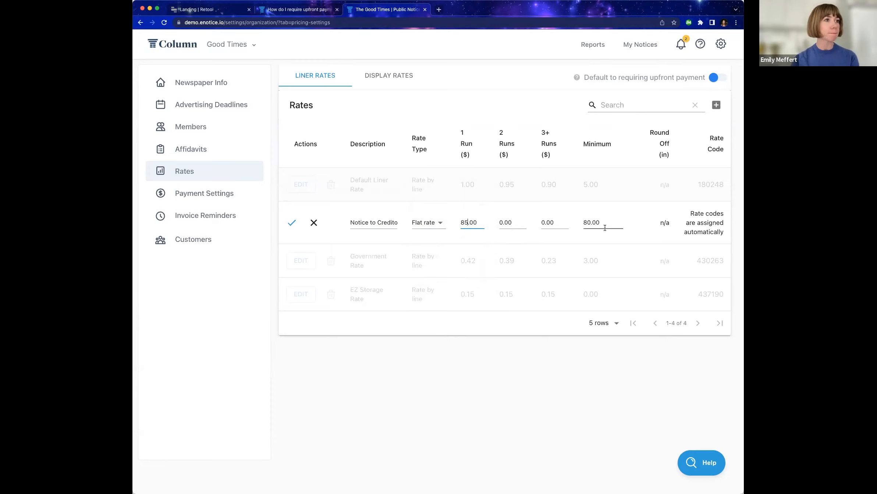
{"action": "left_click", "coordinate": [590, 223]}
{"action": "key", "text": "BackSpace"}
{"action": "type", "text": "5"}
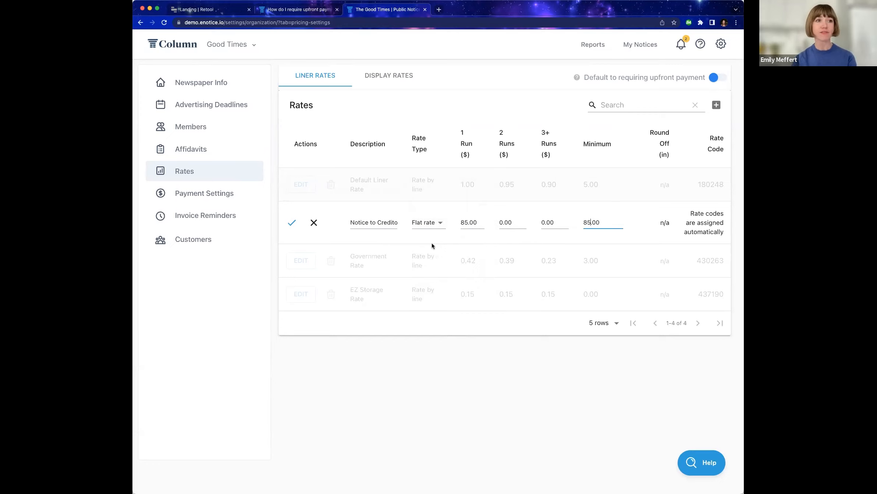
{"action": "left_click", "coordinate": [290, 224]}
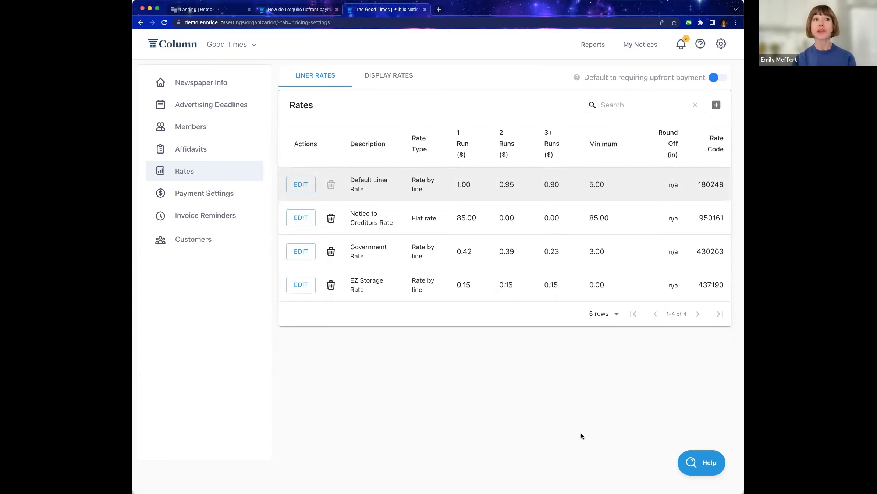
Step: Add a new liner rate described as "Name Change Rate" with the Flat rate type
{"action": "left_click", "coordinate": [717, 106]}
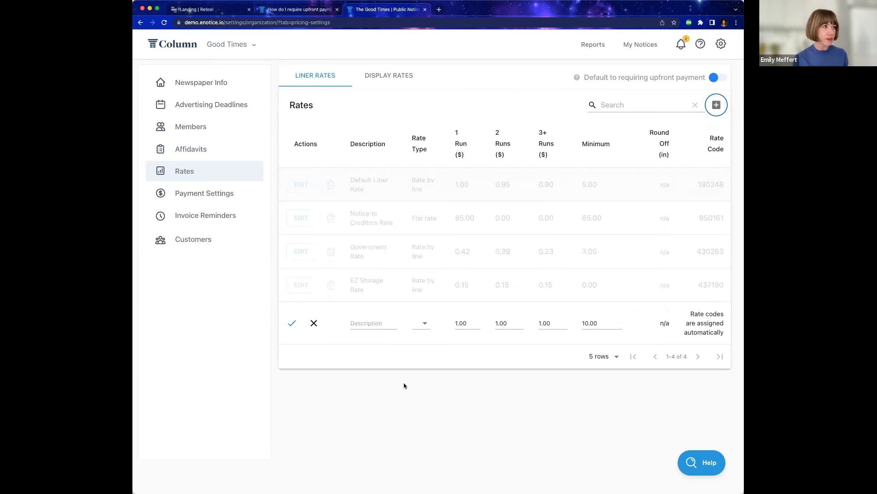
{"action": "left_click", "coordinate": [369, 324]}
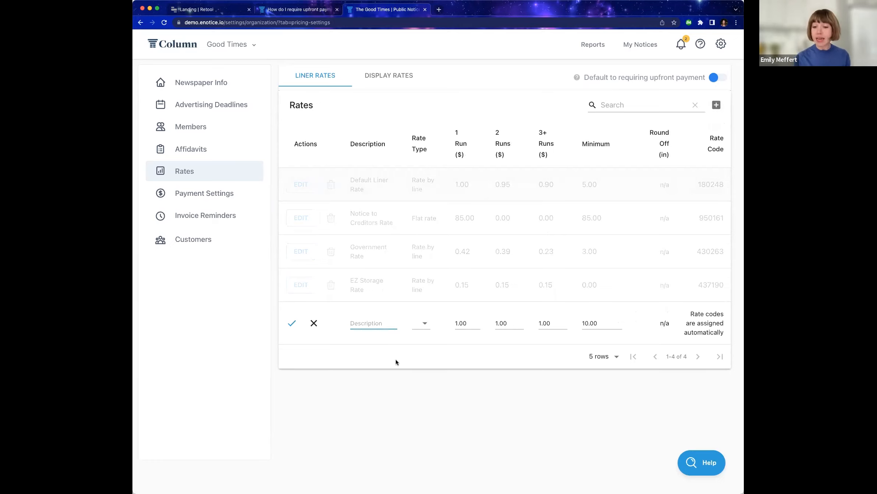
{"action": "type", "text": "Name C"}
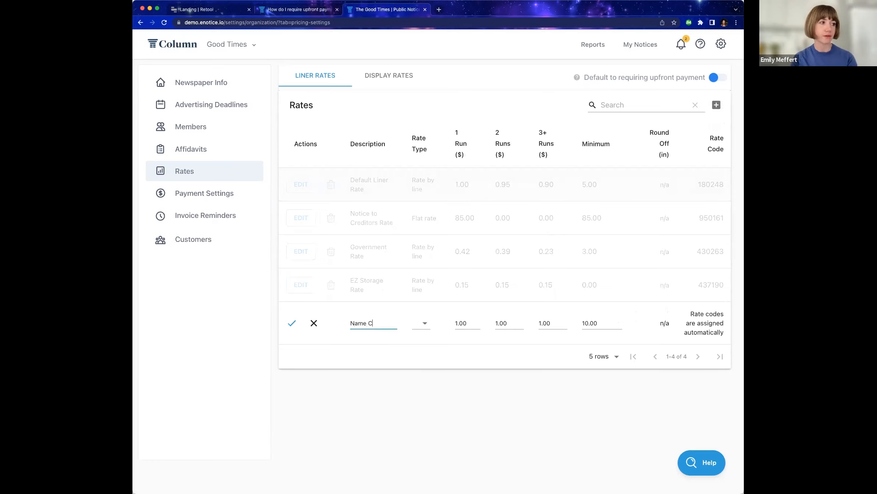
{"action": "type", "text": "hange Rate"}
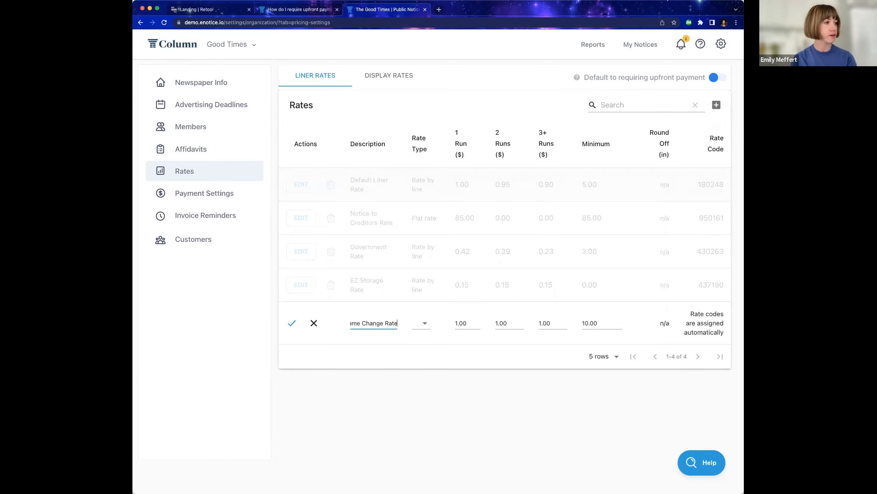
{"action": "left_click", "coordinate": [423, 326]}
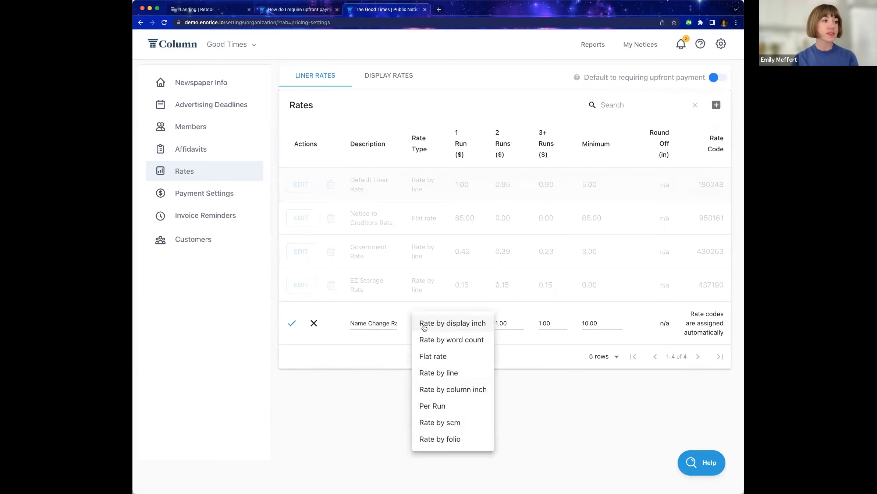
{"action": "left_click", "coordinate": [426, 358]}
Step: Price the Name Change Rate at 100.00 for one run, 0.00 for two and 3+ runs, minimum 100.00, and save it
{"action": "left_click", "coordinate": [463, 323]}
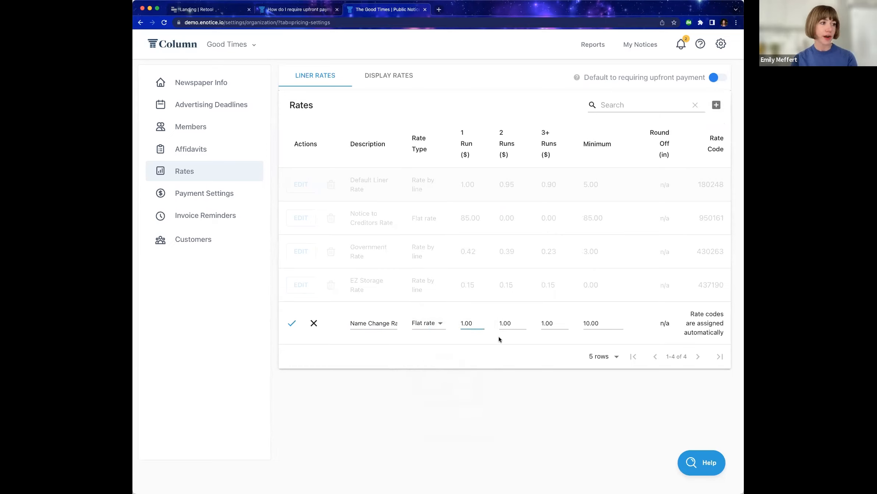
{"action": "type", "text": "00"}
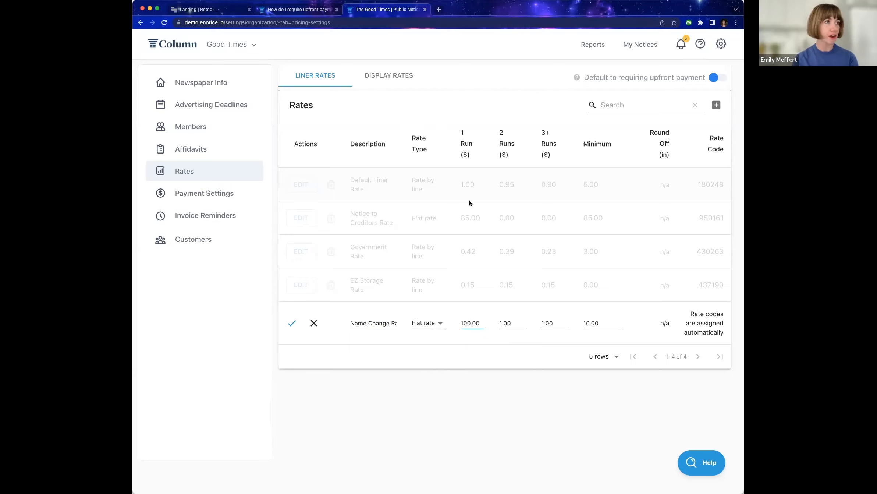
{"action": "double_click", "coordinate": [503, 323]}
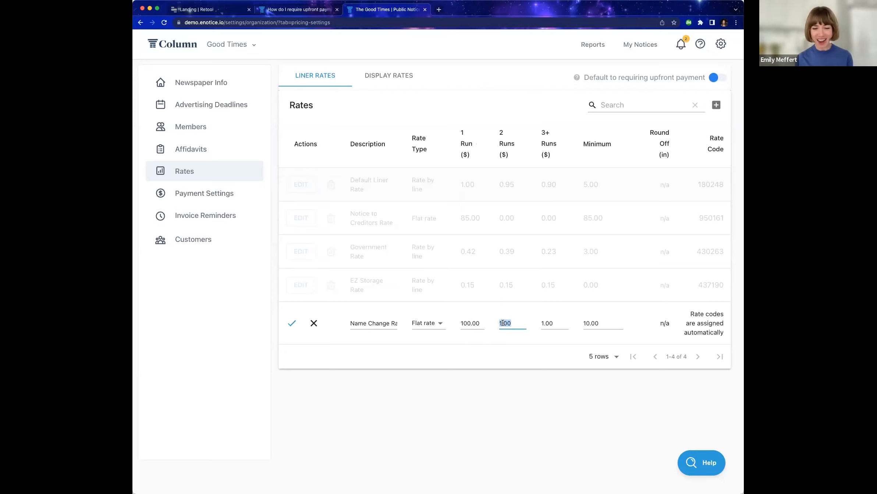
{"action": "type", "text": "0"}
{"action": "double_click", "coordinate": [549, 323]}
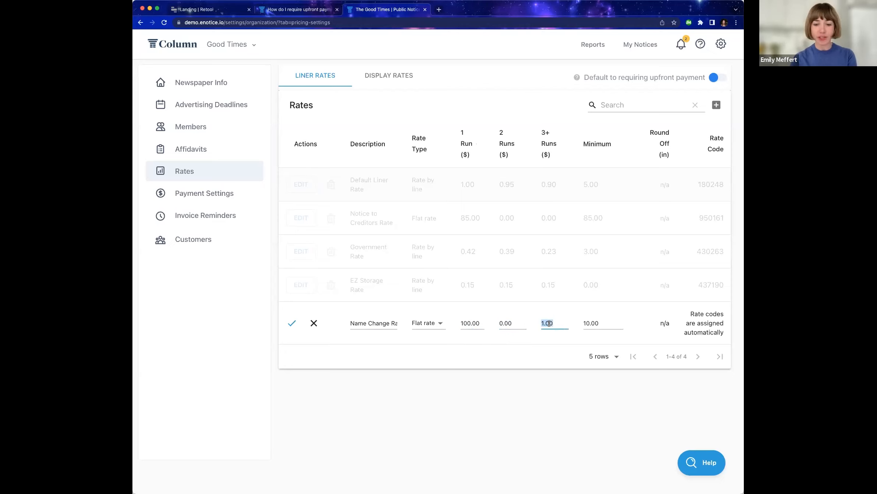
{"action": "type", "text": "0"}
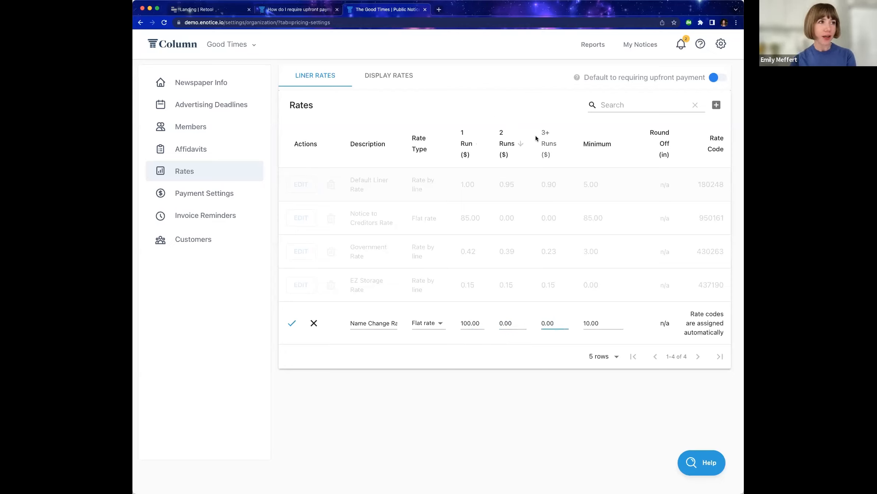
{"action": "left_click", "coordinate": [588, 323]}
{"action": "type", "text": "0"}
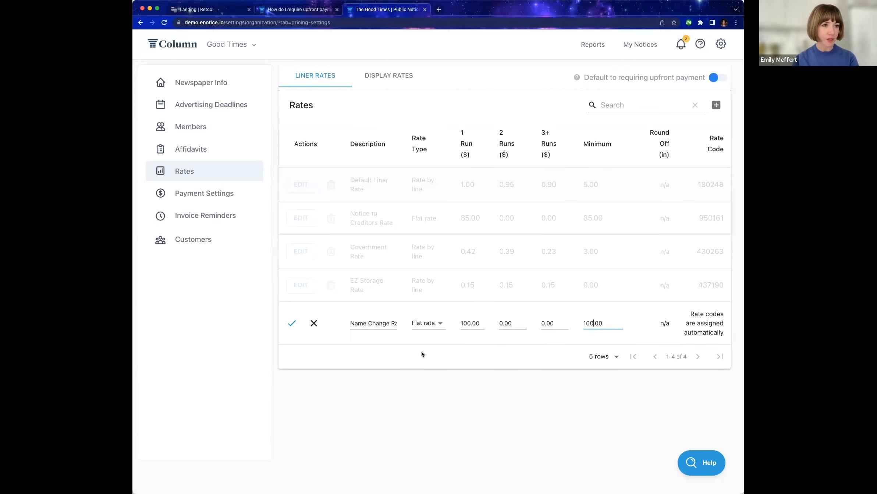
{"action": "left_click", "coordinate": [291, 324]}
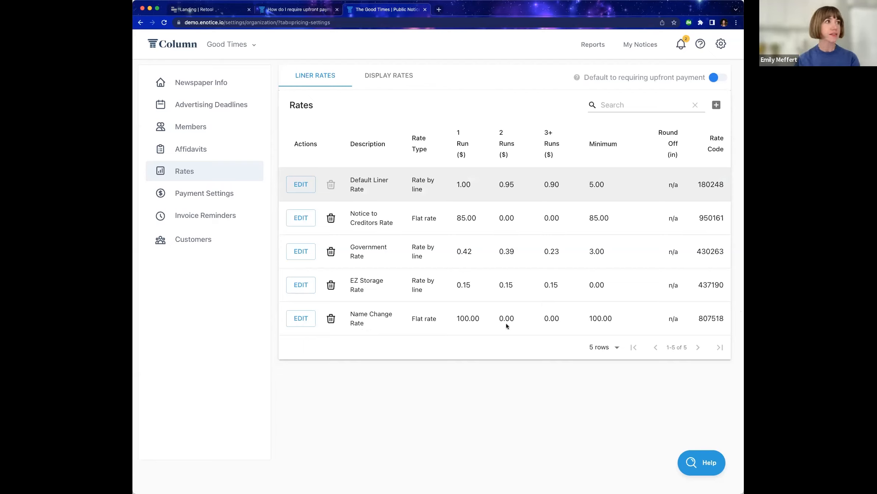
Step: View the display rates again and return to the liner rates
{"action": "left_click", "coordinate": [386, 79]}
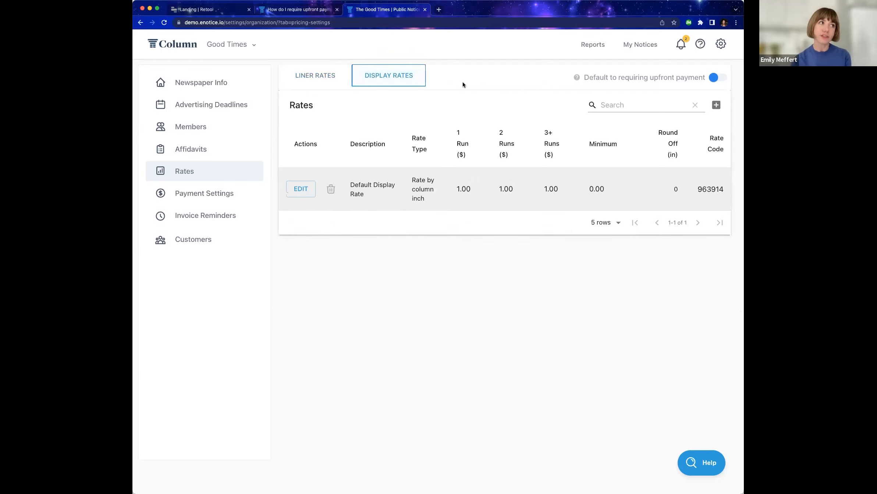
{"action": "left_click", "coordinate": [331, 76]}
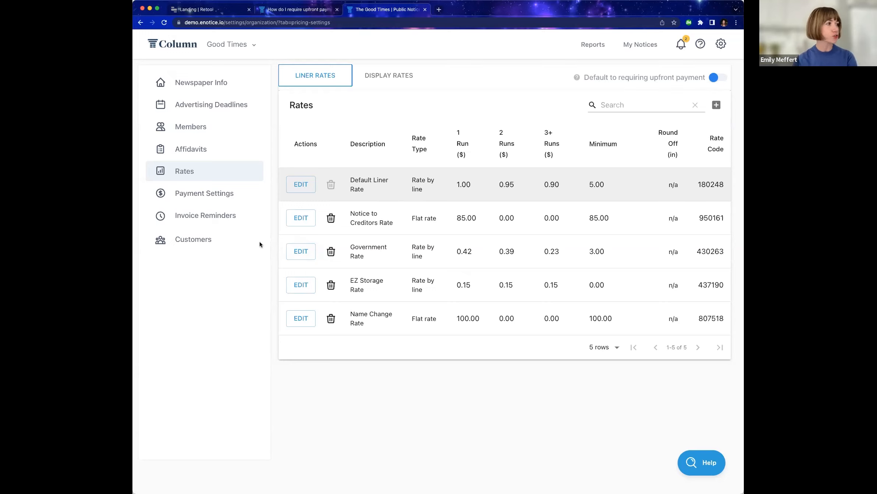
Step: Open the registered customer's record from the newspaper's customer list and start editing it from its settings
{"action": "left_click", "coordinate": [183, 239]}
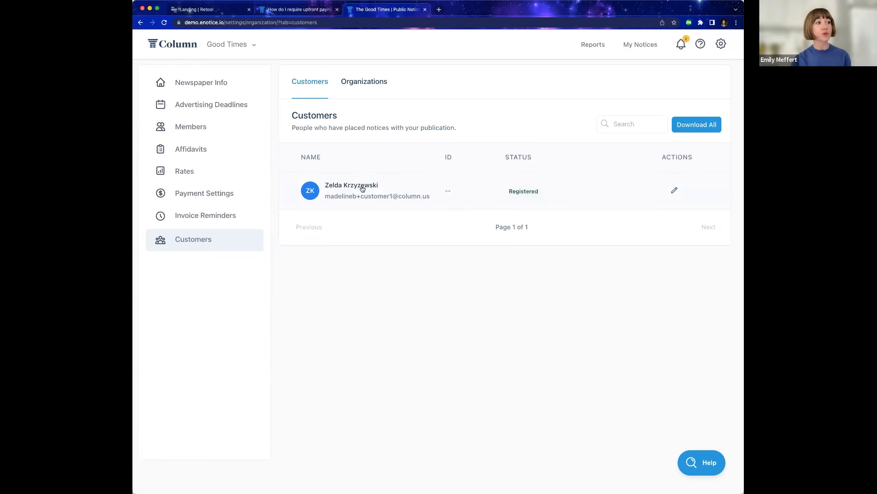
{"action": "left_click", "coordinate": [339, 187]}
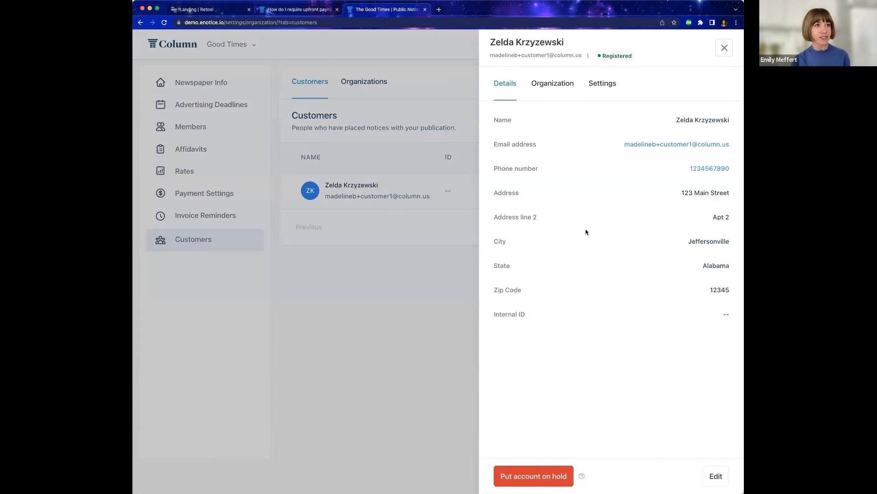
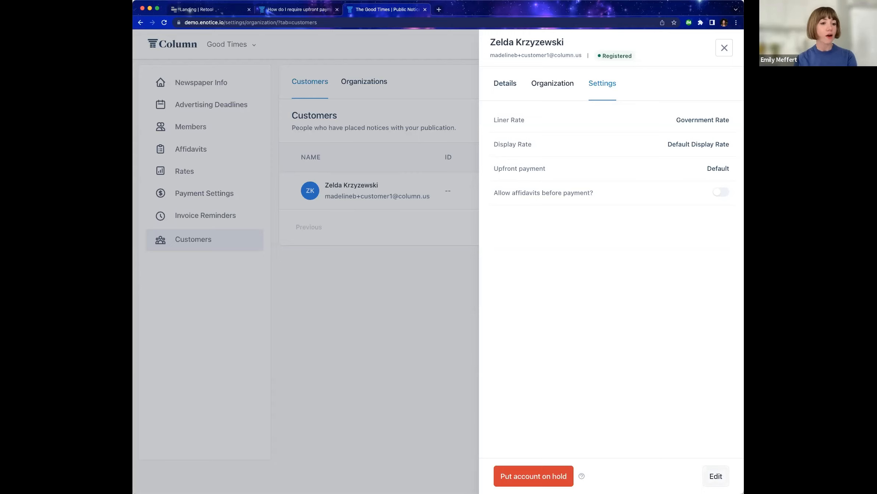
{"action": "left_click", "coordinate": [716, 476]}
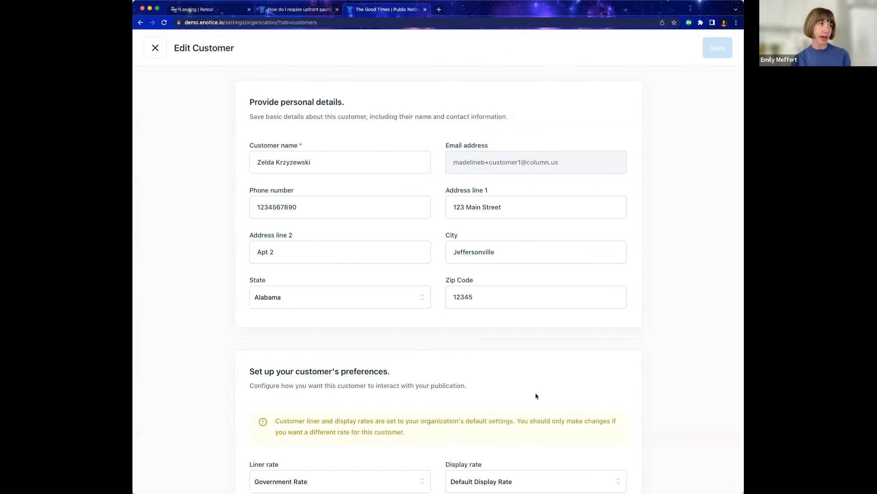
Step: Assign the EZ Storage Rate as the customer's liner rate in the customer preferences
{"action": "scroll", "coordinate": [535, 392], "scroll_direction": "down", "scroll_amount": 1}
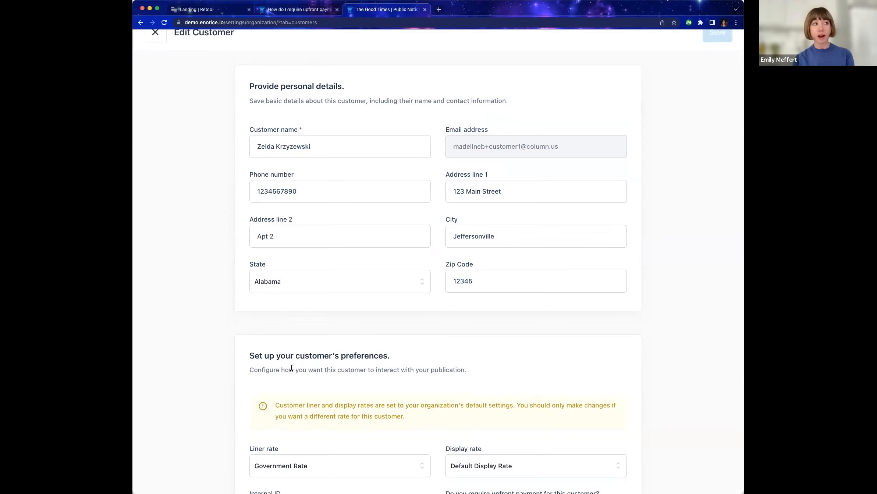
{"action": "scroll", "coordinate": [292, 367], "scroll_direction": "down", "scroll_amount": 2}
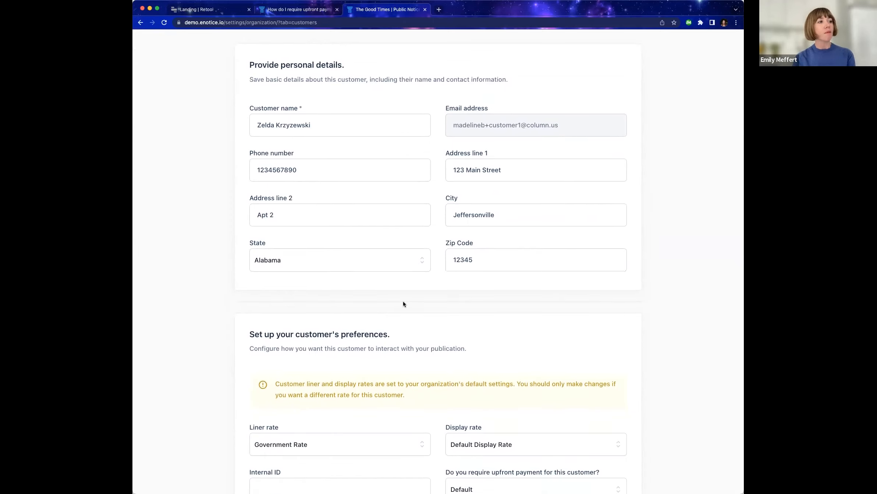
{"action": "scroll", "coordinate": [403, 301], "scroll_direction": "down", "scroll_amount": 2}
{"action": "scroll", "coordinate": [486, 359], "scroll_direction": "down", "scroll_amount": 1}
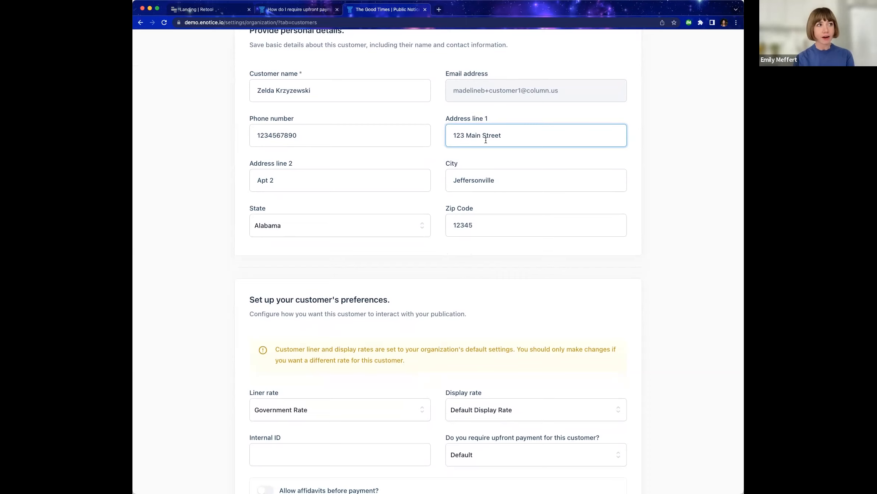
{"action": "scroll", "coordinate": [425, 190], "scroll_direction": "down", "scroll_amount": 3}
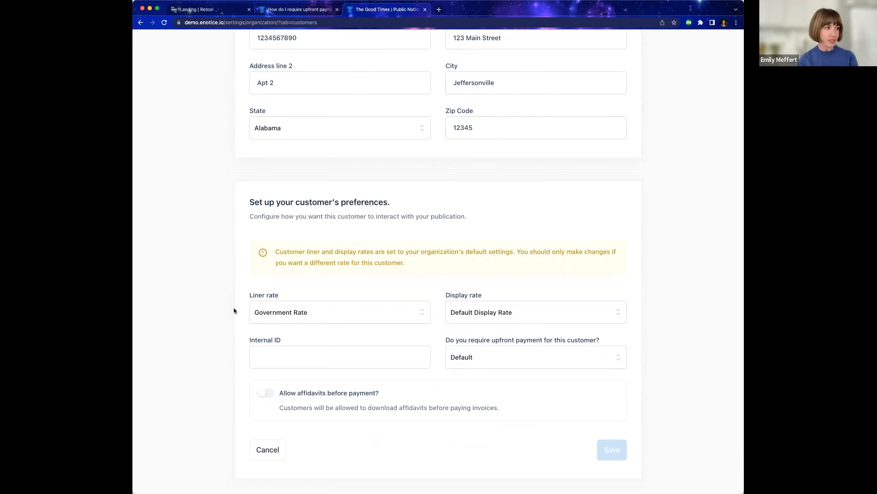
{"action": "left_click", "coordinate": [302, 313]}
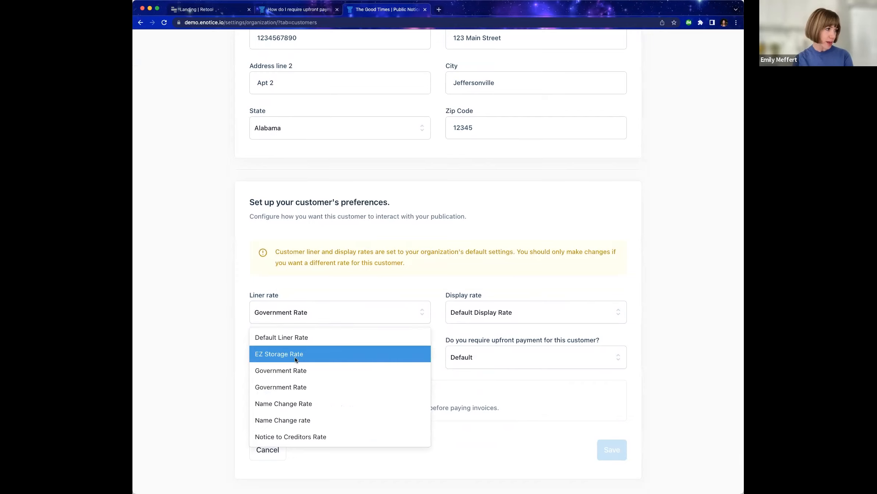
{"action": "left_click", "coordinate": [276, 355]}
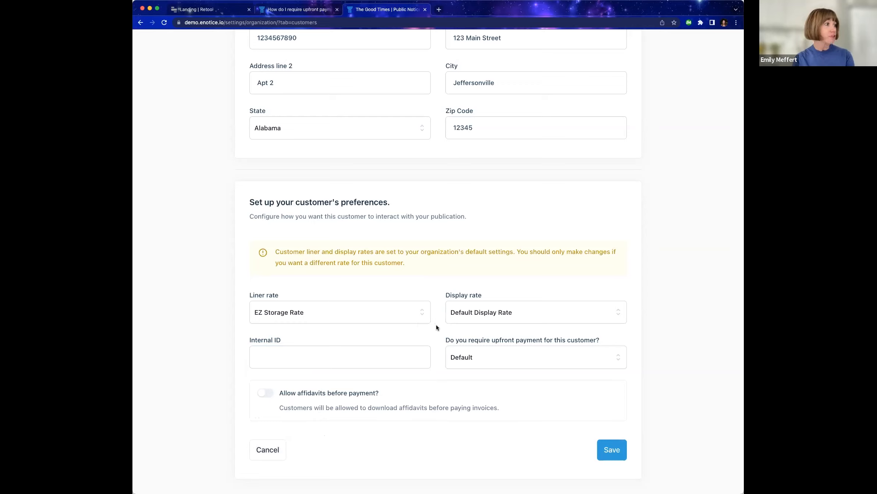
Step: Set the customer's upfront payment requirement to Always require, turn off affidavits before payment, and save the customer
{"action": "left_click", "coordinate": [385, 357]}
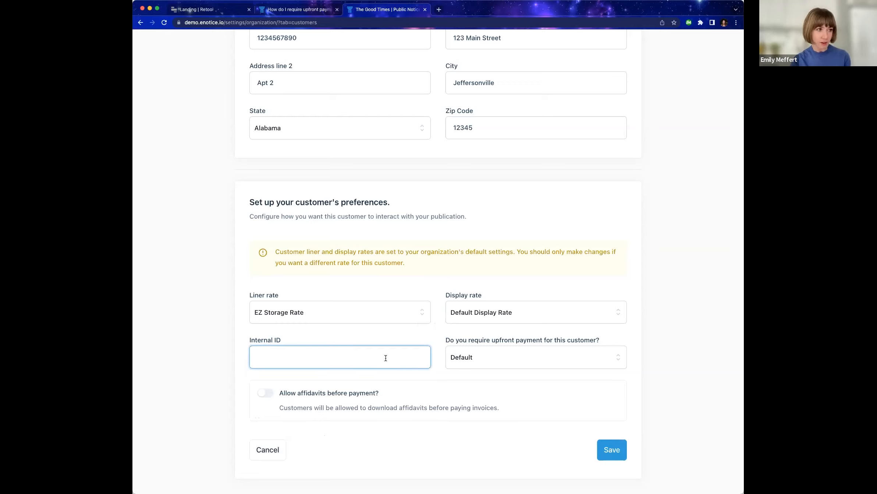
{"action": "left_click", "coordinate": [484, 380]}
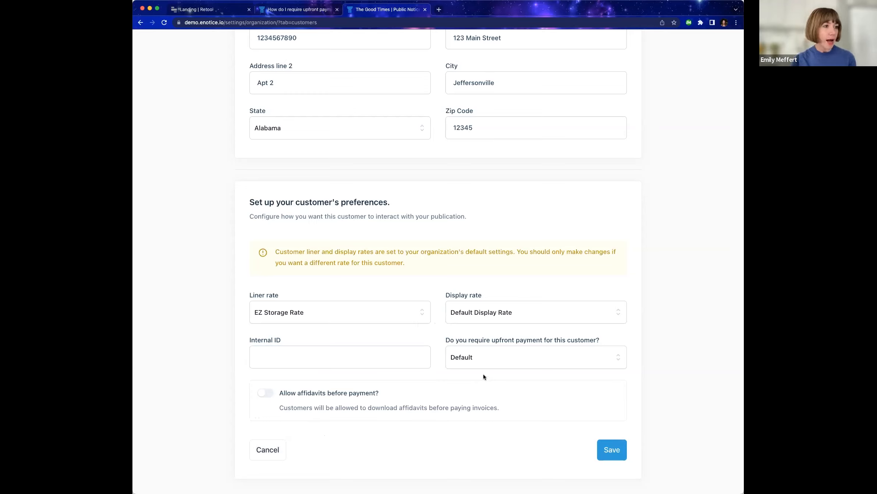
{"action": "left_click", "coordinate": [463, 358]}
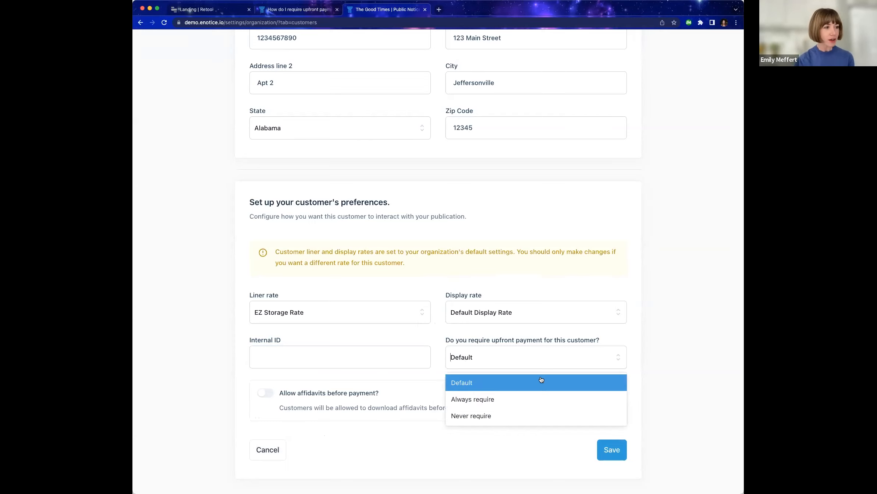
{"action": "left_click", "coordinate": [473, 399]}
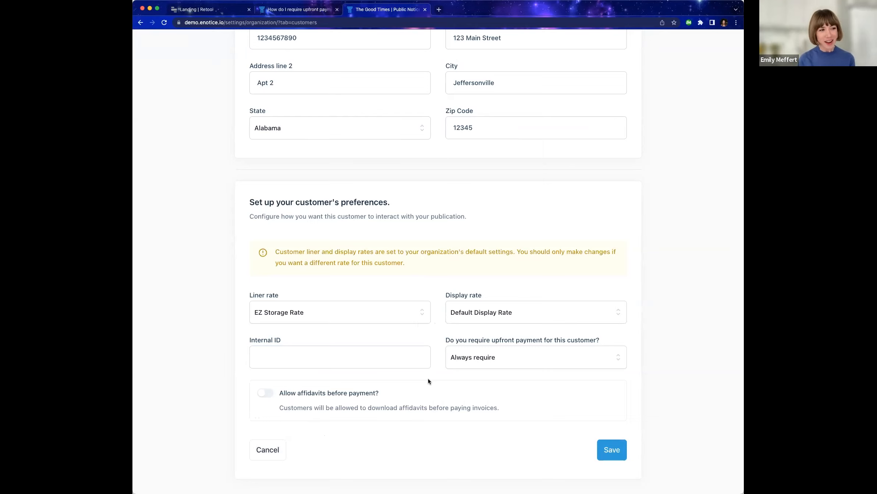
{"action": "left_click", "coordinate": [500, 356]}
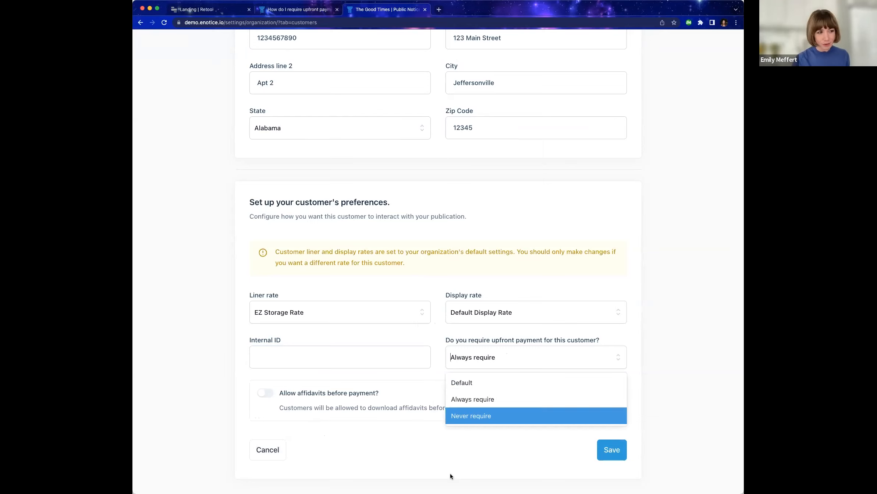
{"action": "left_click", "coordinate": [429, 458]}
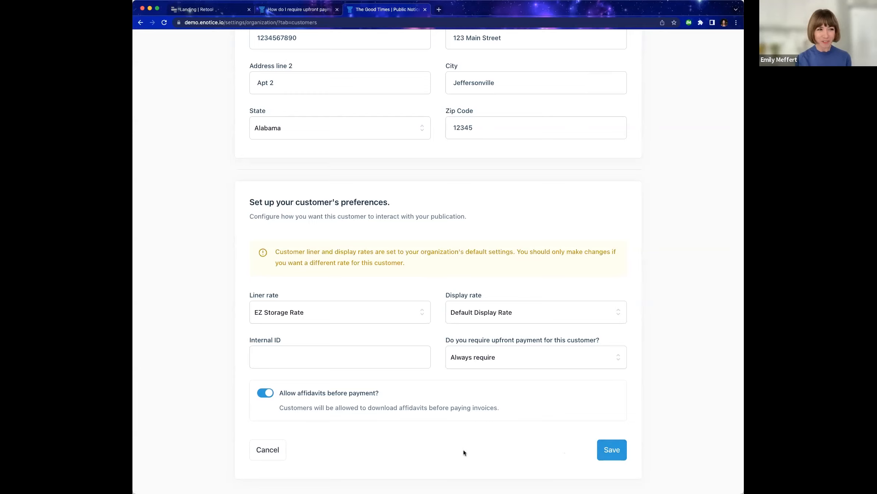
{"action": "left_click", "coordinate": [262, 394]}
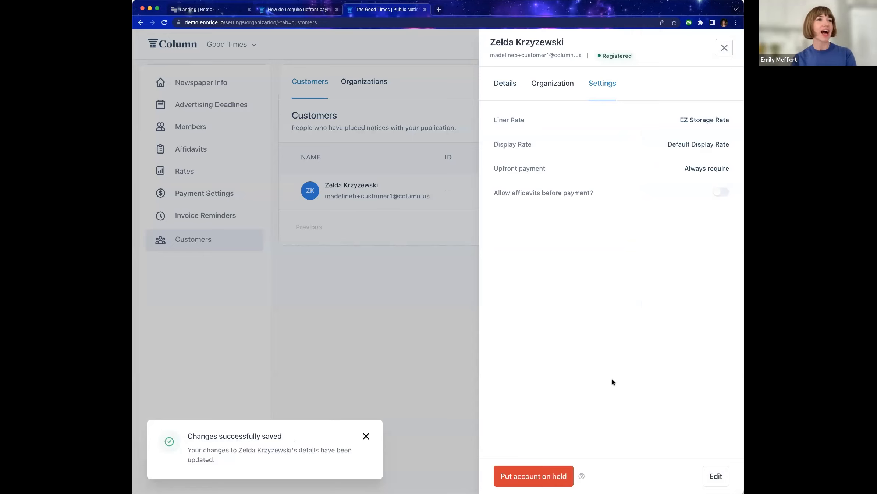
Step: View the customer's organization, EZ Storage, and examine its details, members and settings
{"action": "left_click", "coordinate": [551, 91]}
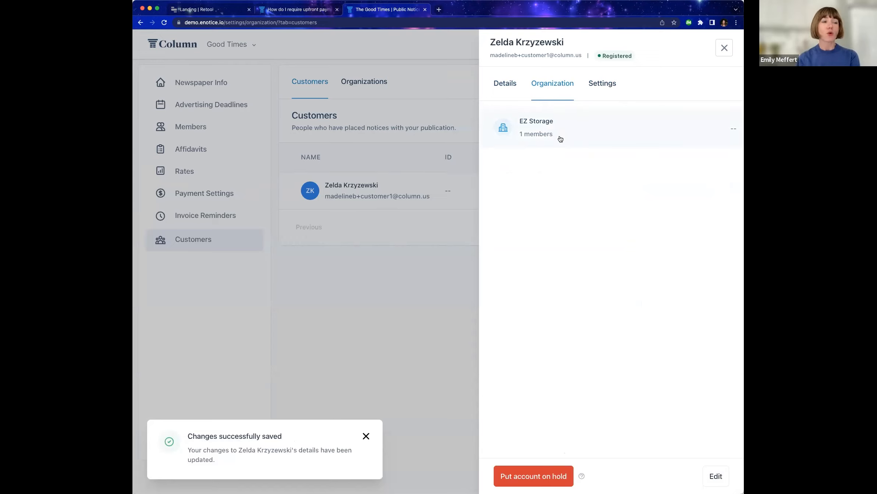
{"action": "left_click", "coordinate": [533, 117]}
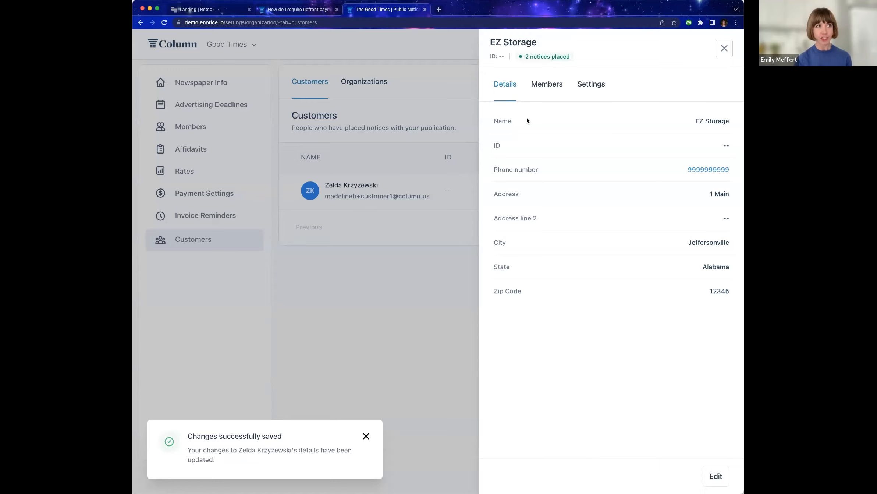
{"action": "left_click", "coordinate": [555, 92]}
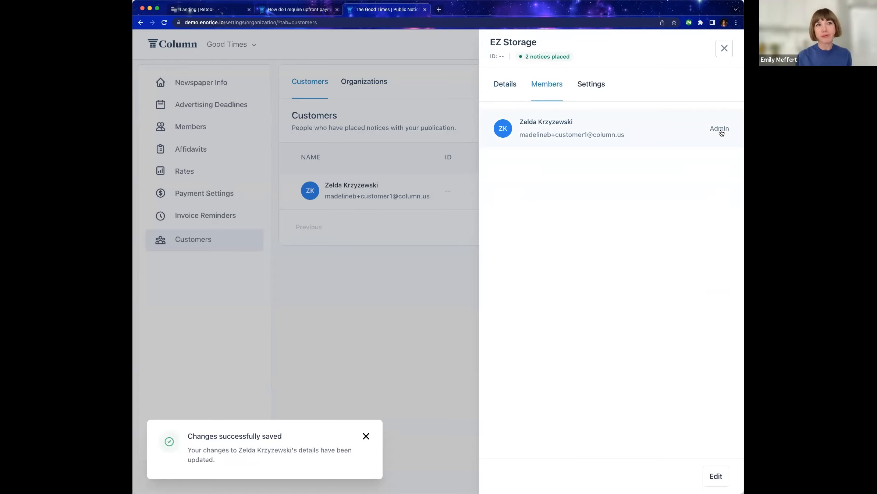
{"action": "left_click", "coordinate": [590, 86]}
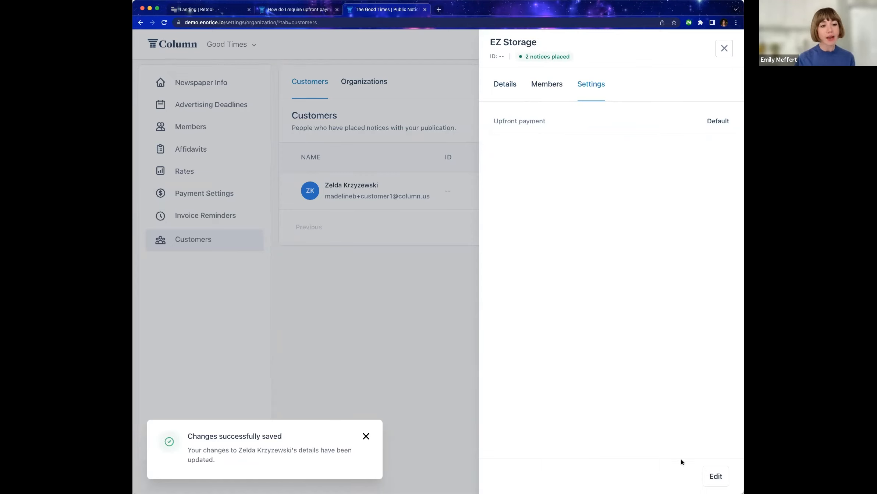
Step: Set EZ Storage's upfront payment requirement to Never require, save the organization, and close its record
{"action": "left_click", "coordinate": [716, 476]}
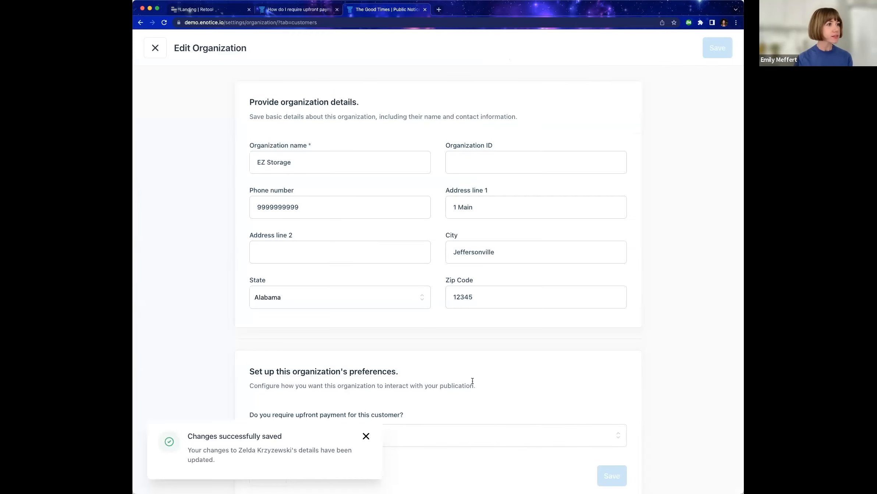
{"action": "scroll", "coordinate": [444, 406], "scroll_direction": "down", "scroll_amount": 1}
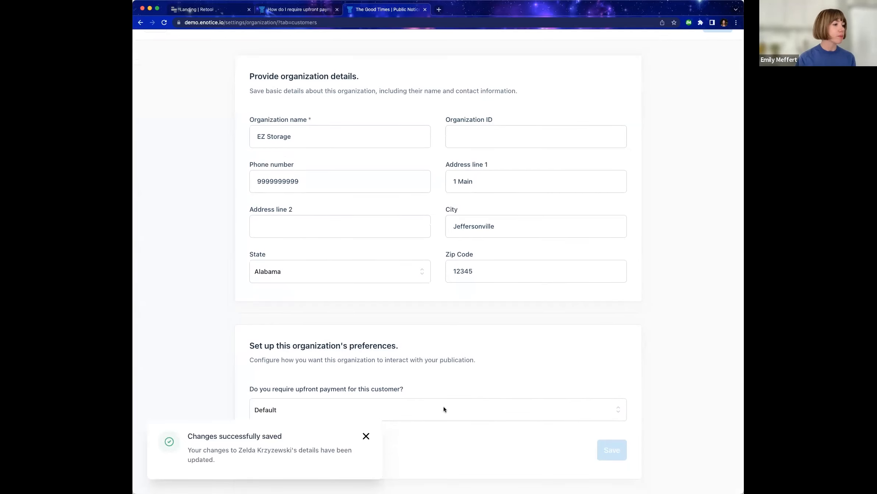
{"action": "left_click", "coordinate": [366, 438]}
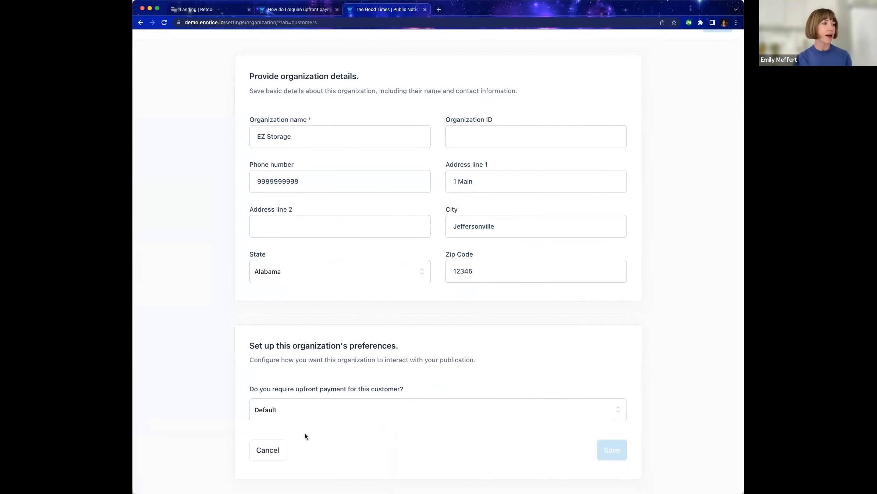
{"action": "left_click", "coordinate": [276, 408]}
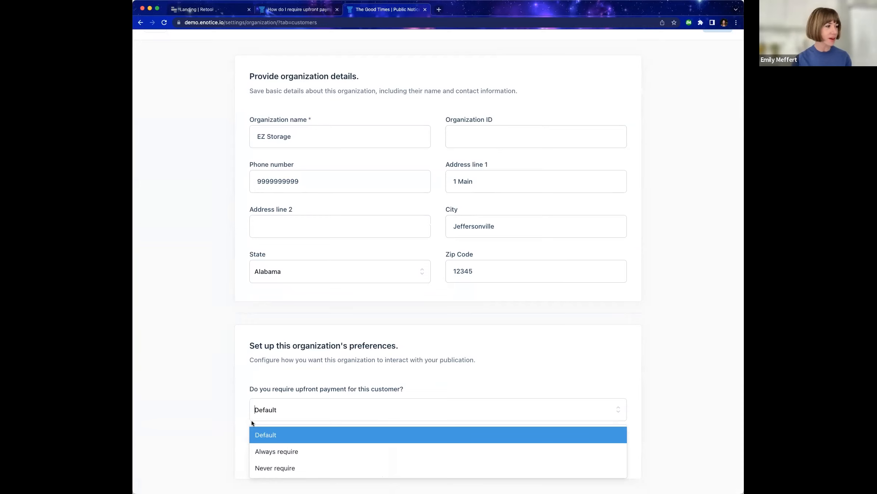
{"action": "left_click", "coordinate": [268, 469]}
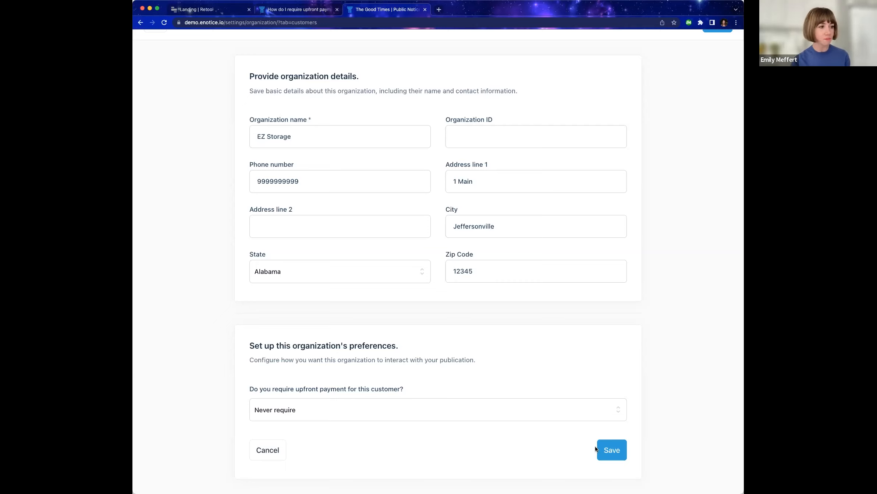
{"action": "left_click", "coordinate": [611, 452]}
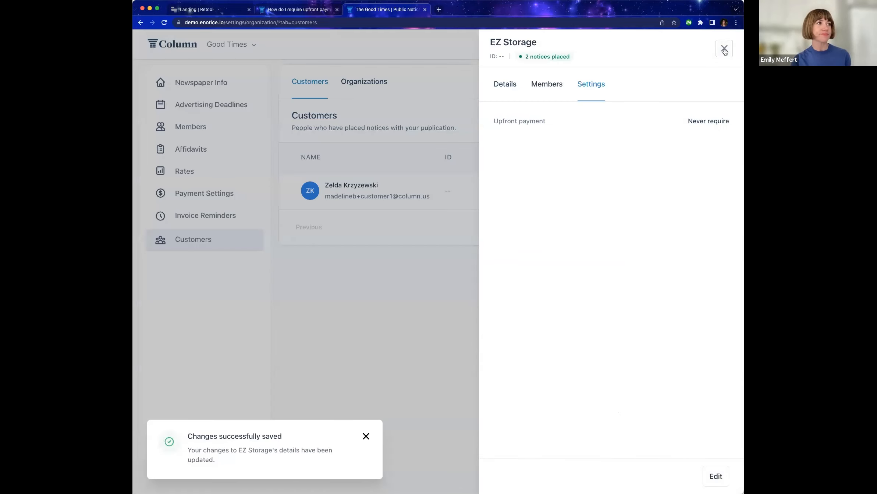
{"action": "left_click", "coordinate": [725, 49]}
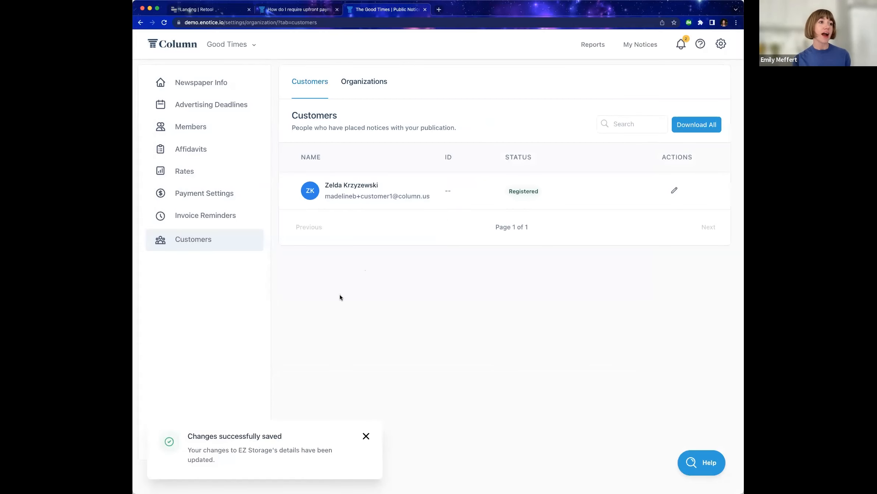